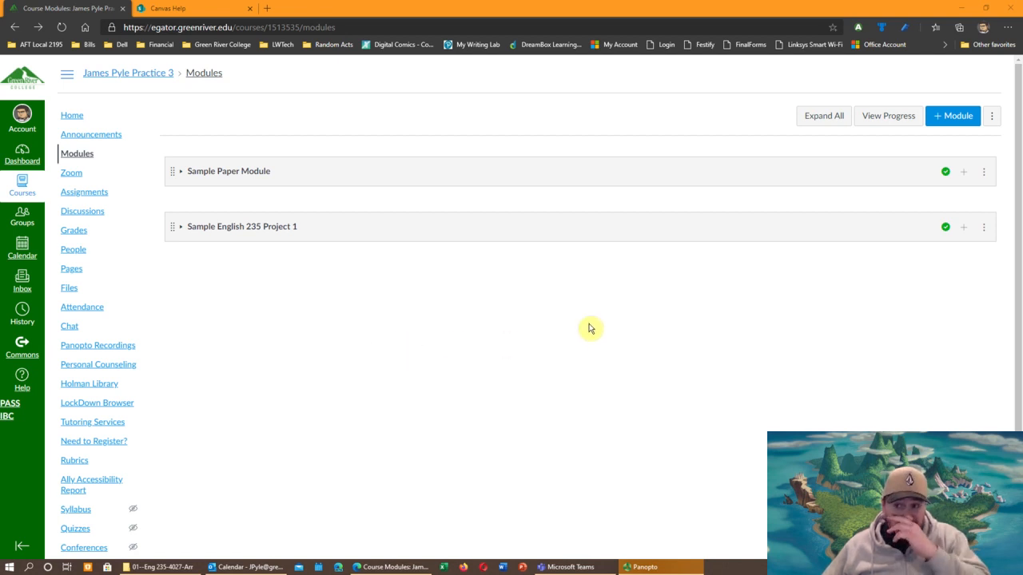
Add a new assignment named "Test" to the Sample English 235 Project 1 module
left_click(965, 229)
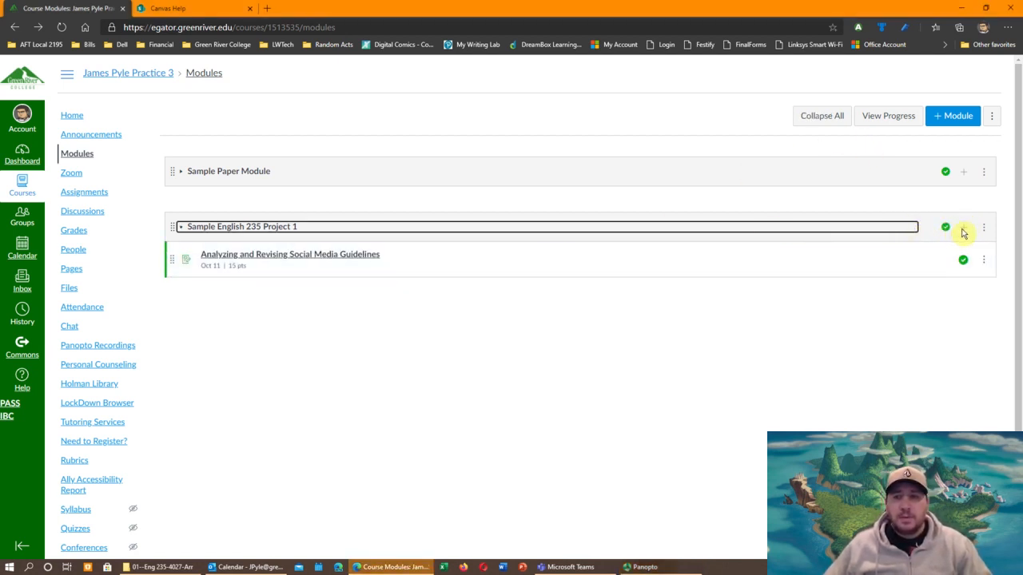
left_click(963, 231)
left_click(402, 257)
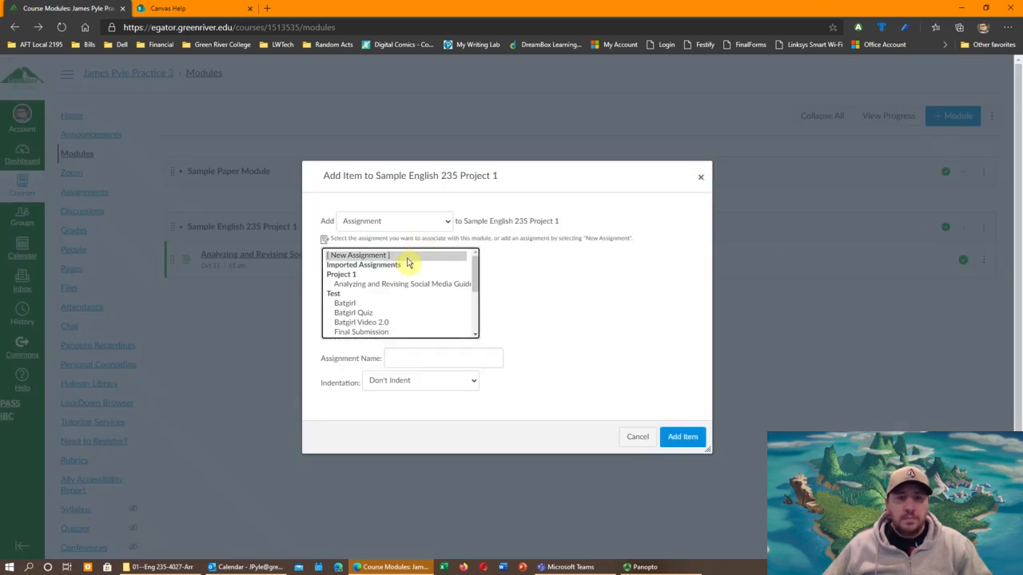
left_click(421, 355)
type("Test")
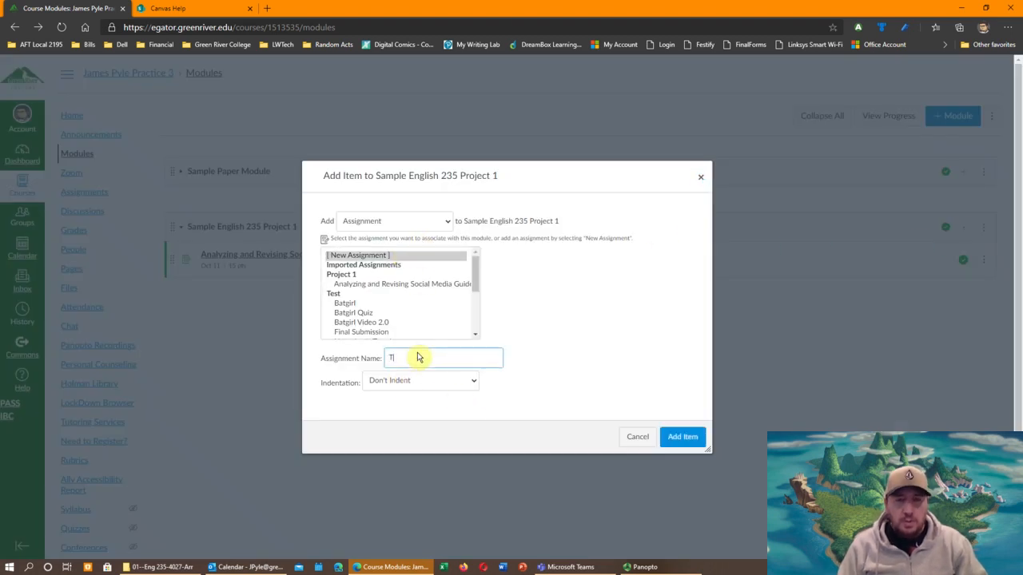
left_click(686, 437)
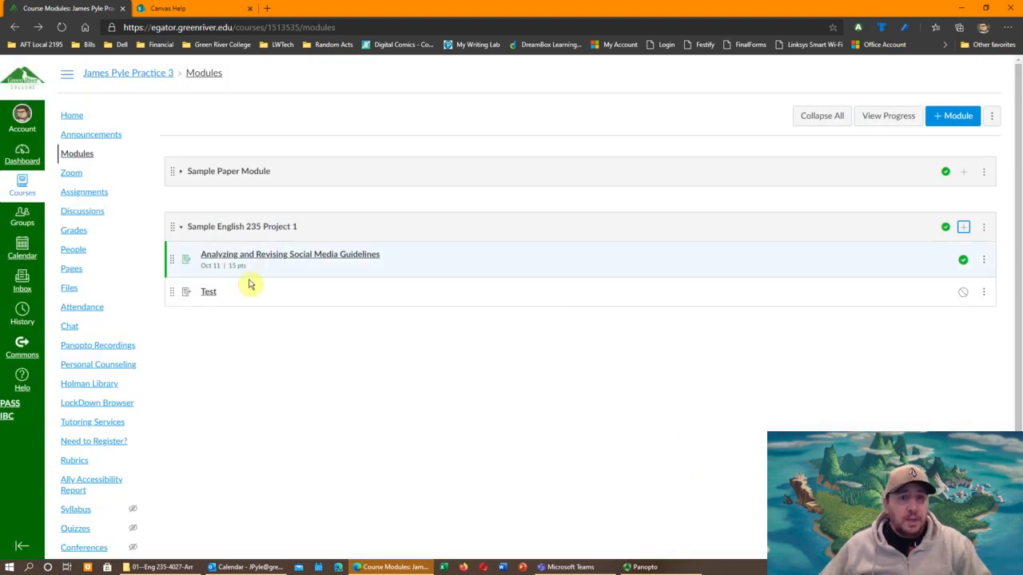
Open the Test assignment for editing and enter "Heading 2" in the description with the Heading 2 style
left_click(209, 293)
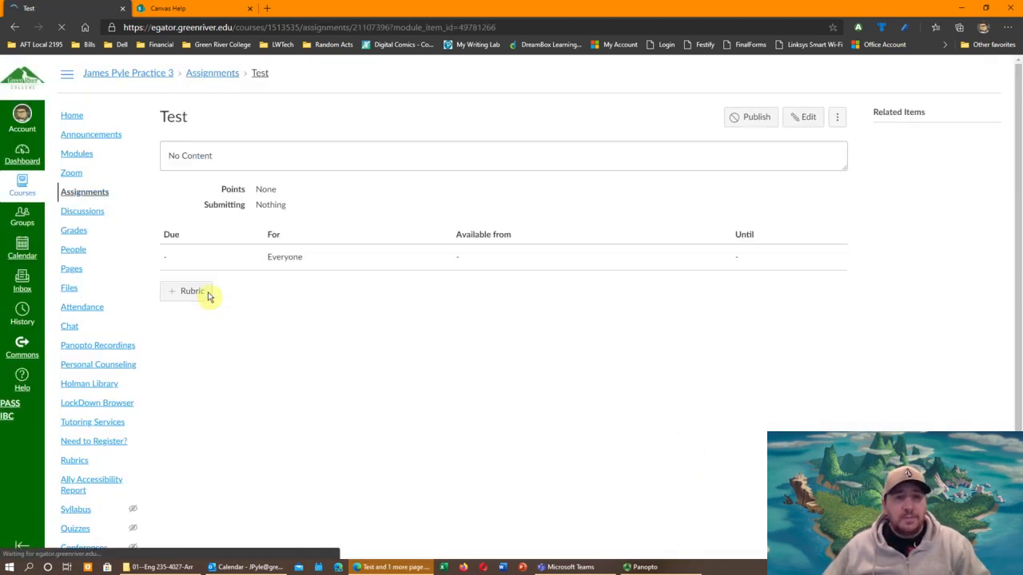
left_click(803, 117)
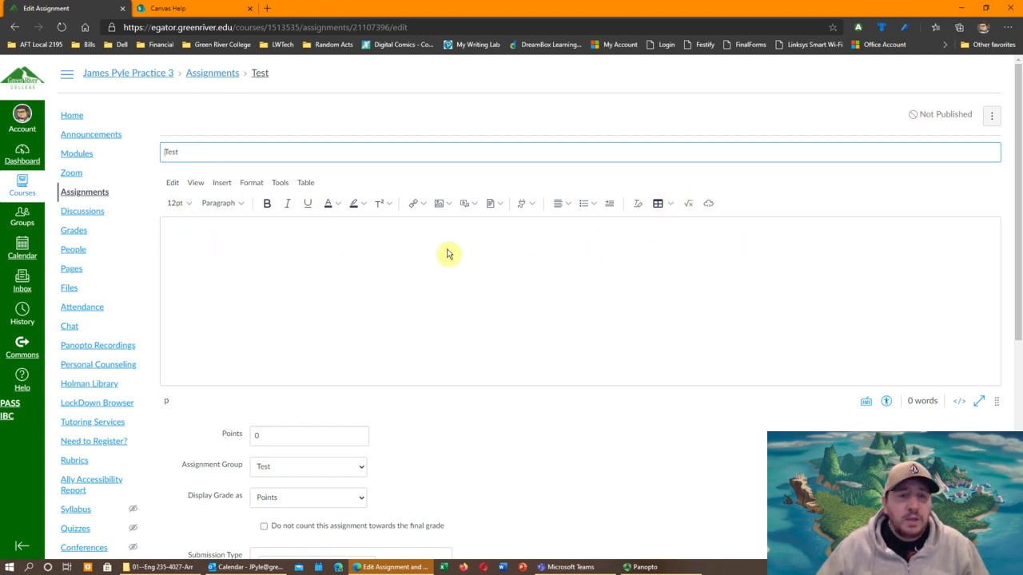
left_click(265, 243)
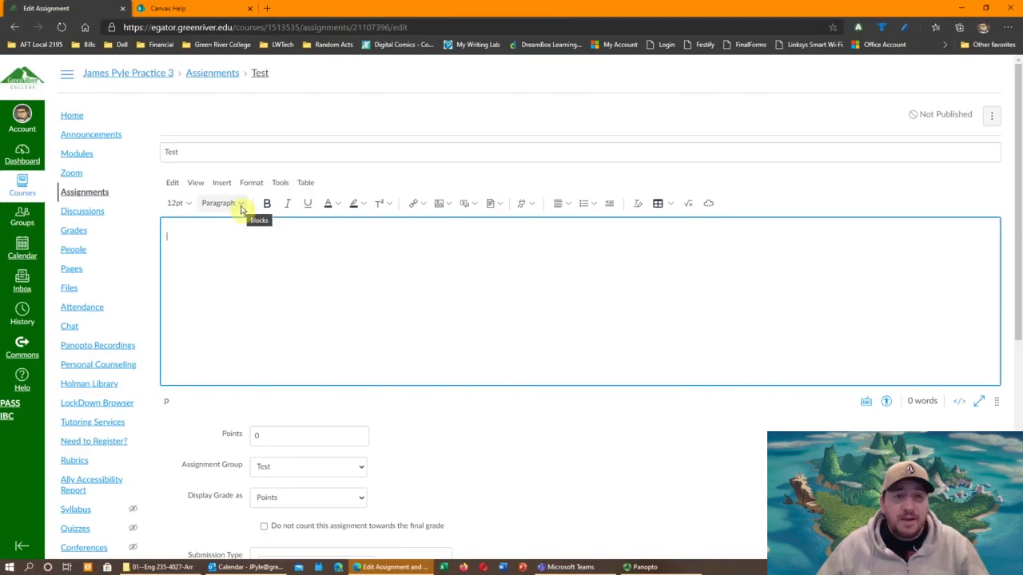
left_click(240, 205)
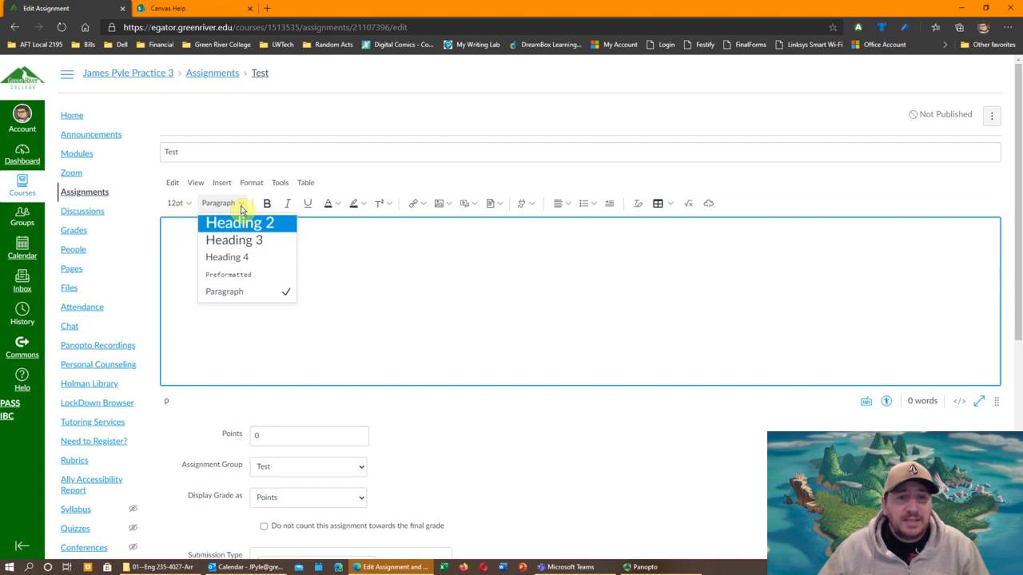
left_click(279, 223)
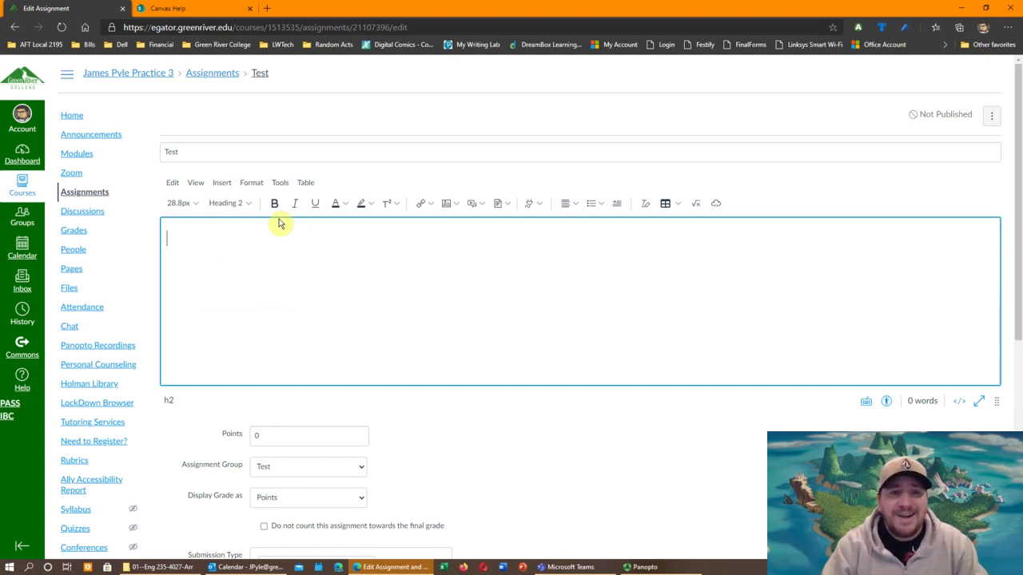
type("He")
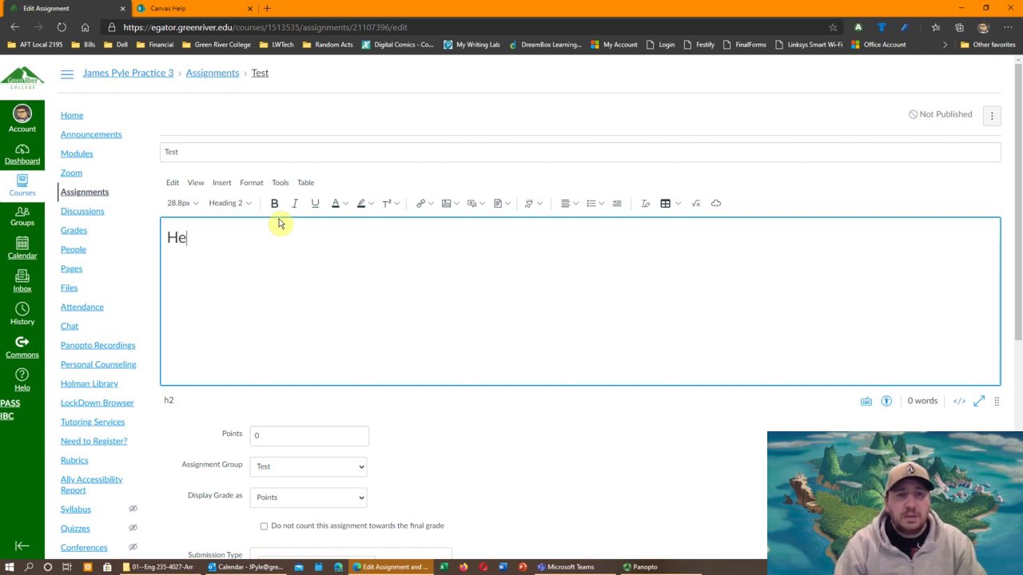
type("ading 2")
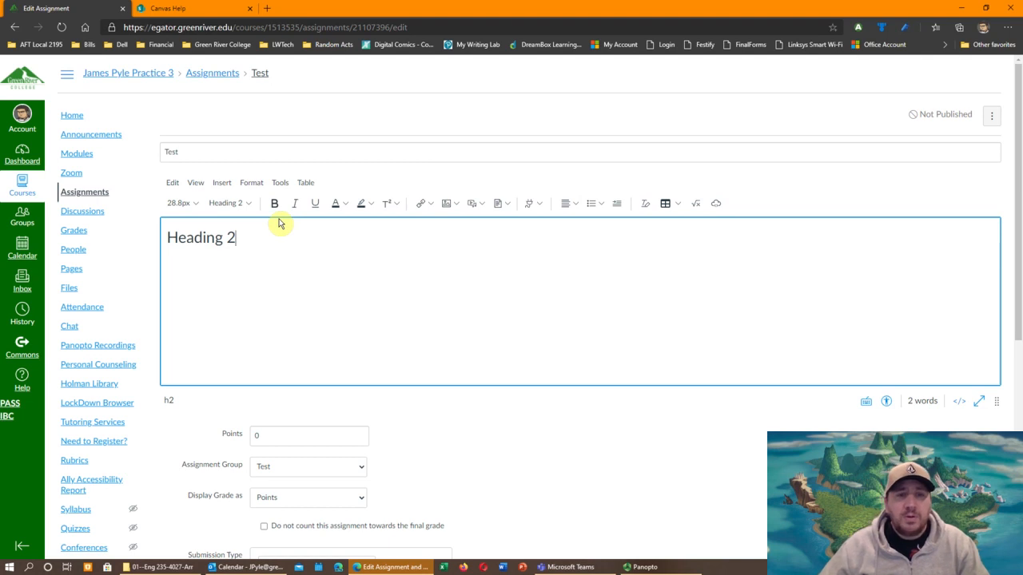
Extend the assignment title to "Test: Heading 1"
left_click(249, 206)
left_click(251, 203)
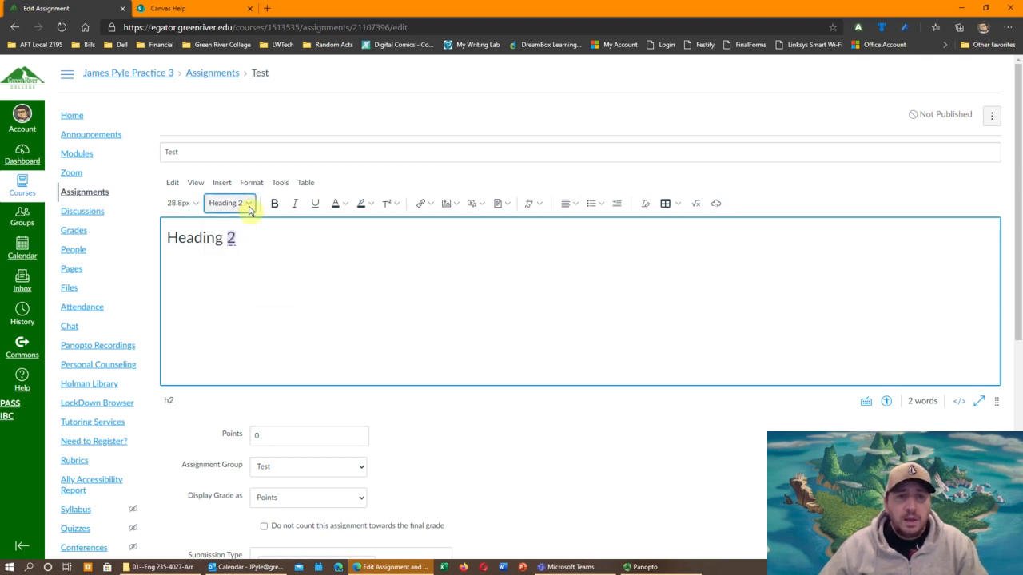
left_click_drag(194, 151, 158, 152)
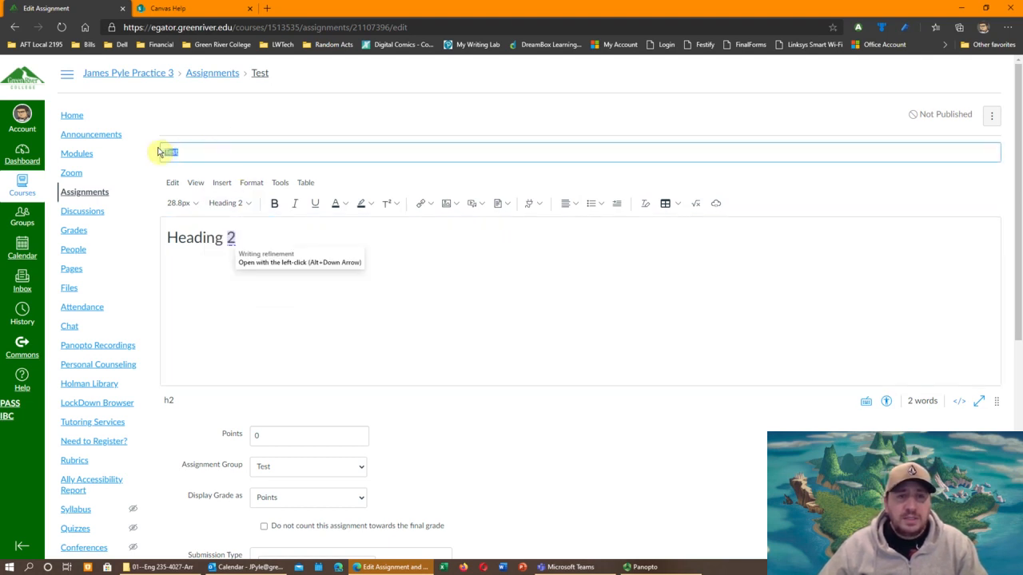
left_click(217, 155)
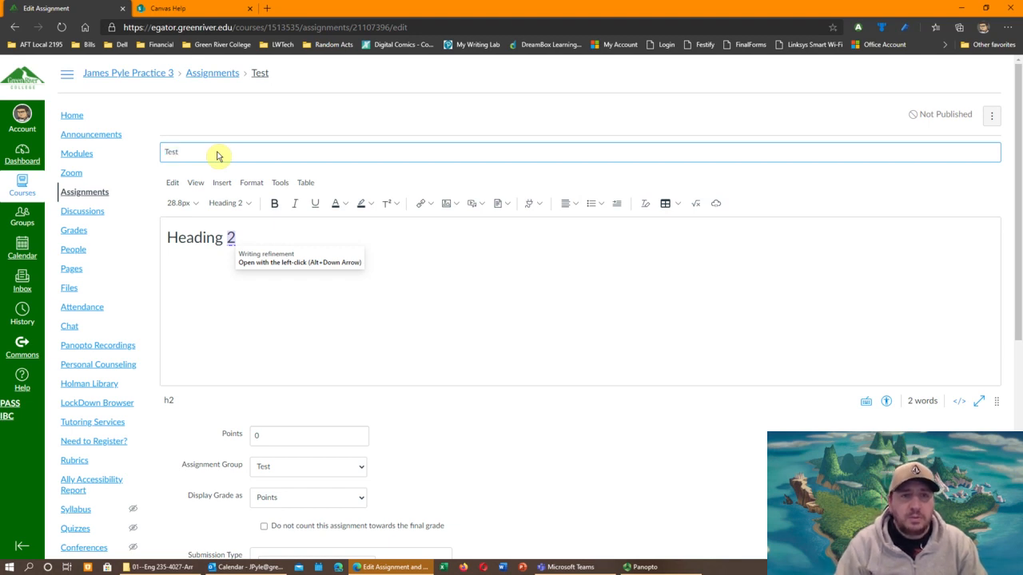
type(": Heading 1")
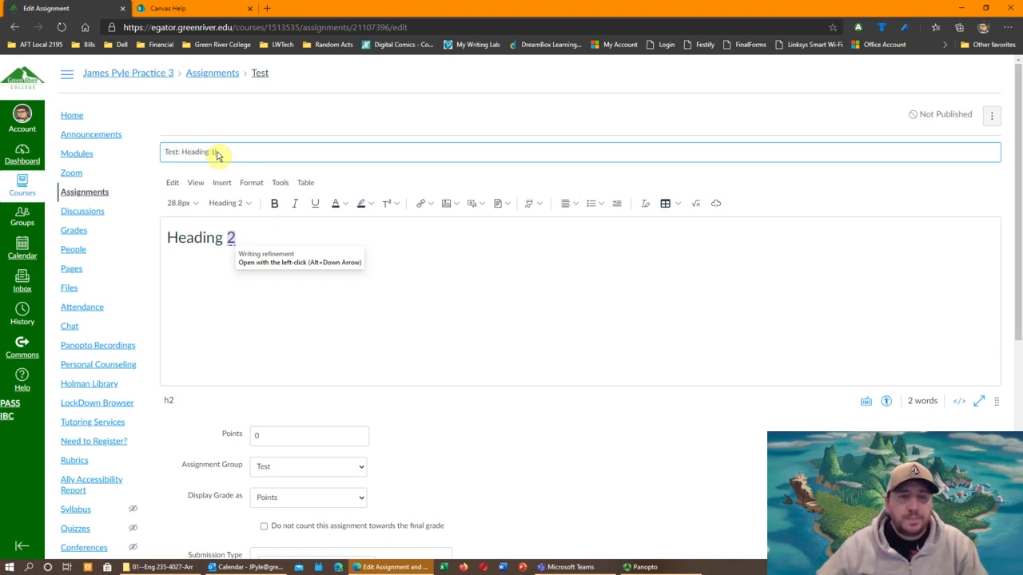
Set the font size of the "Heading 2" text in the description to 36pt
left_click(237, 308)
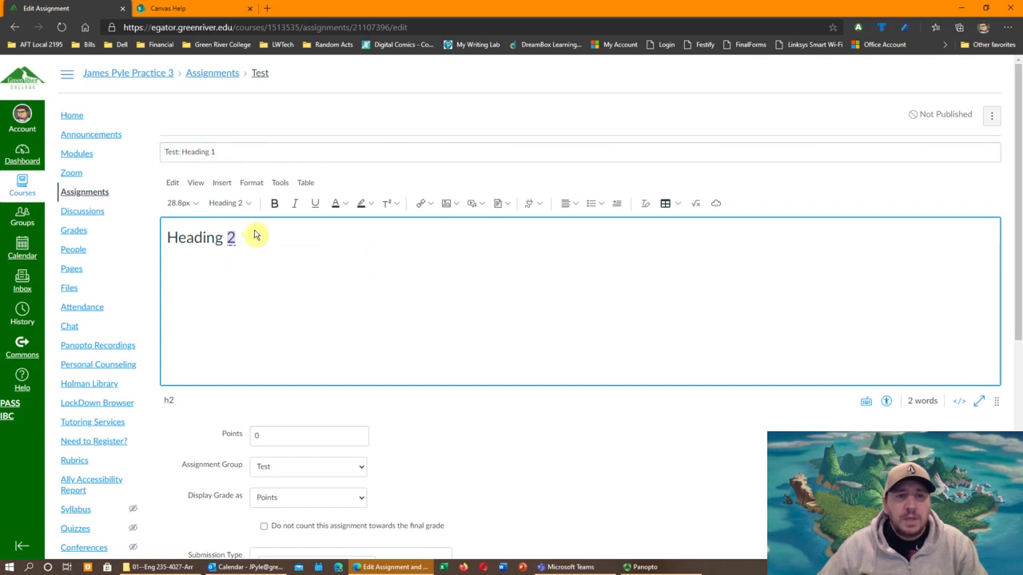
left_click_drag(245, 239, 160, 233)
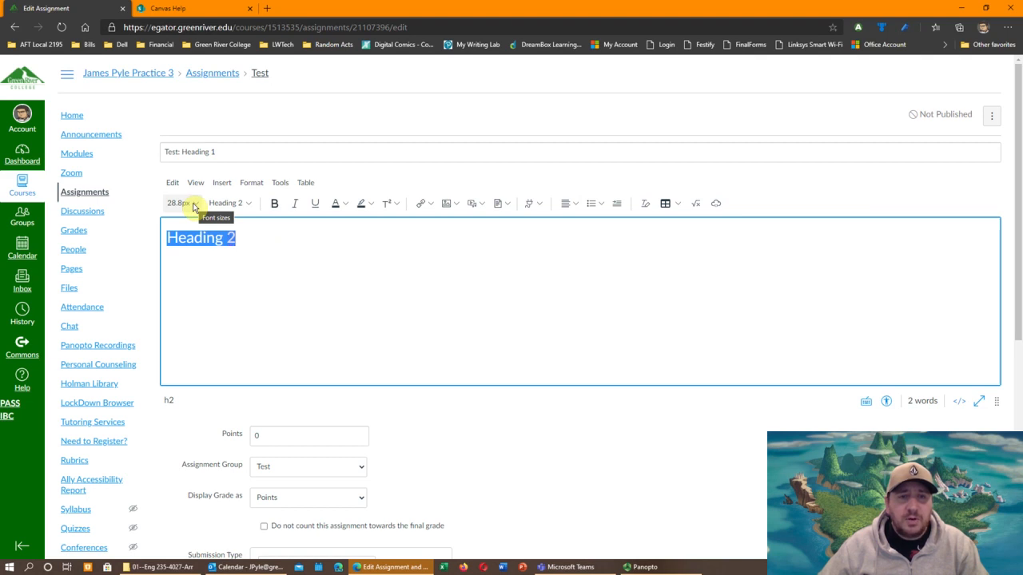
left_click(264, 243)
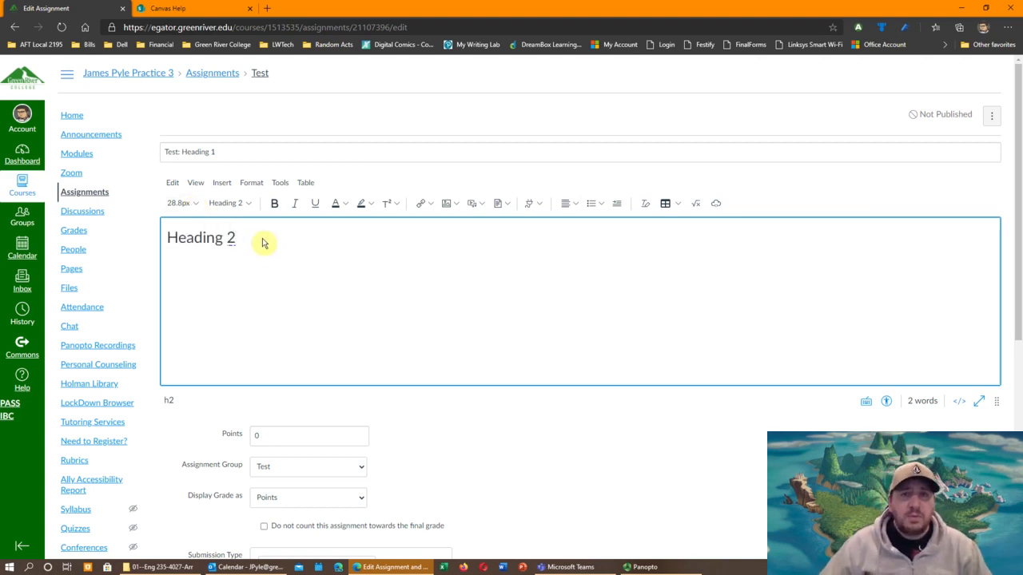
left_click(197, 205)
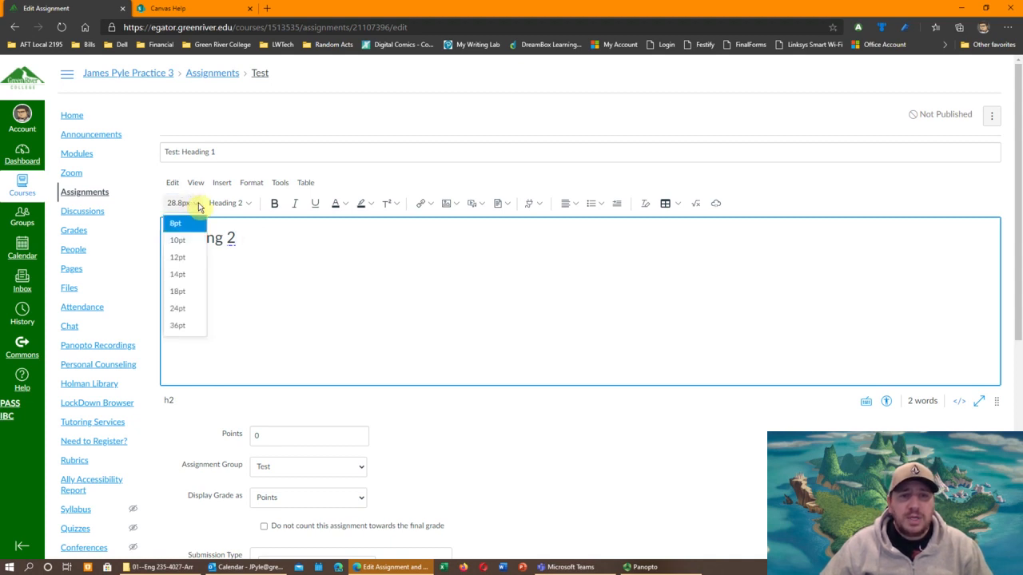
left_click(184, 203)
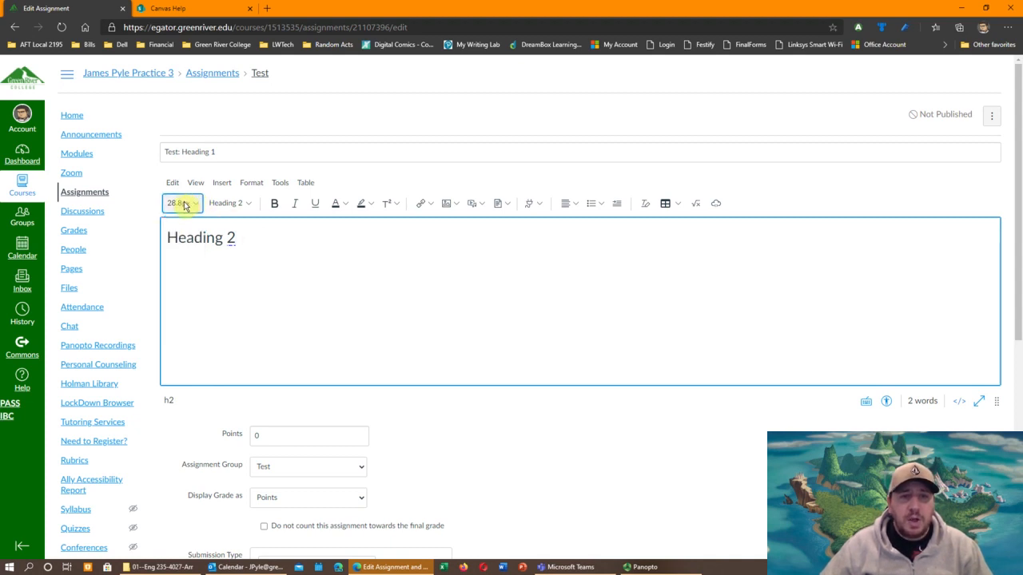
left_click(186, 203)
left_click(186, 325)
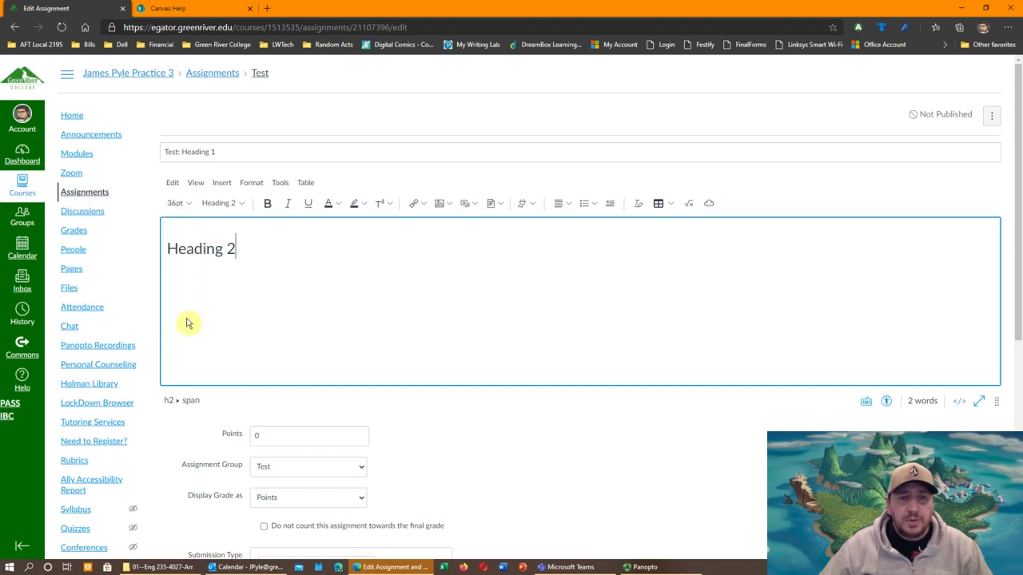
left_click_drag(245, 253, 136, 235)
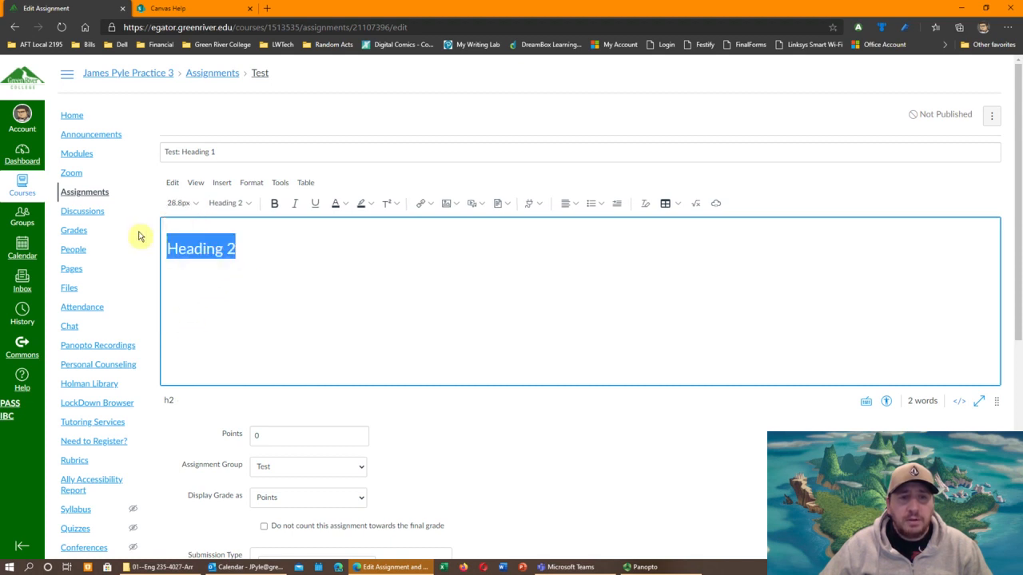
left_click(183, 203)
left_click(188, 324)
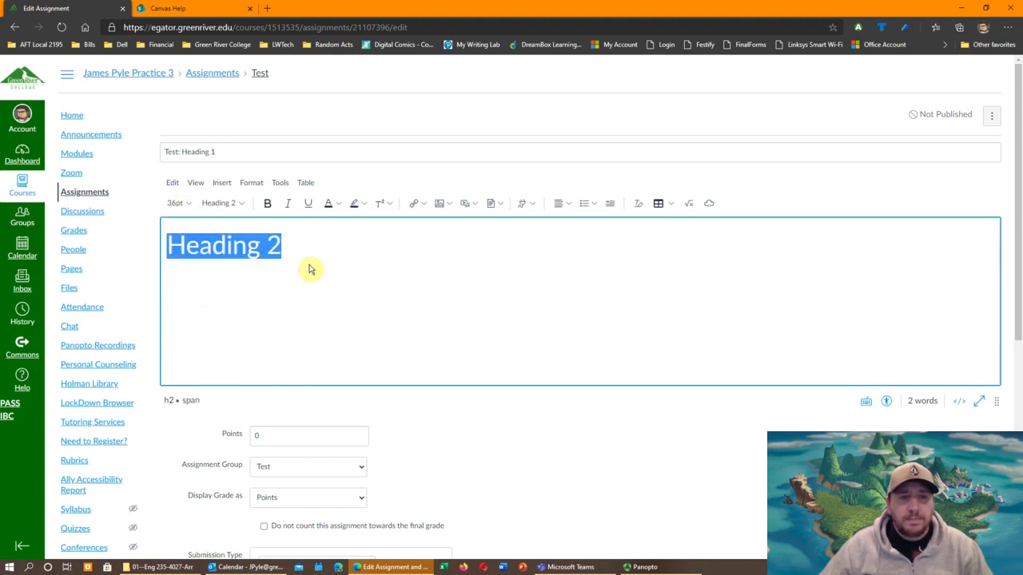
Make the whole "Heading 2" line bold
left_click(327, 258)
left_click_drag(288, 246, 132, 245)
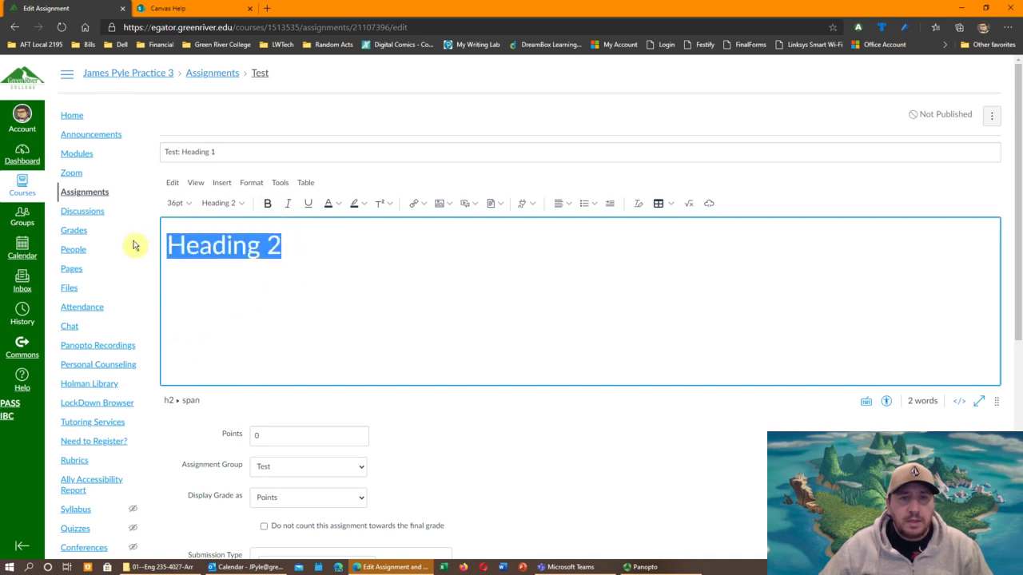
left_click(267, 205)
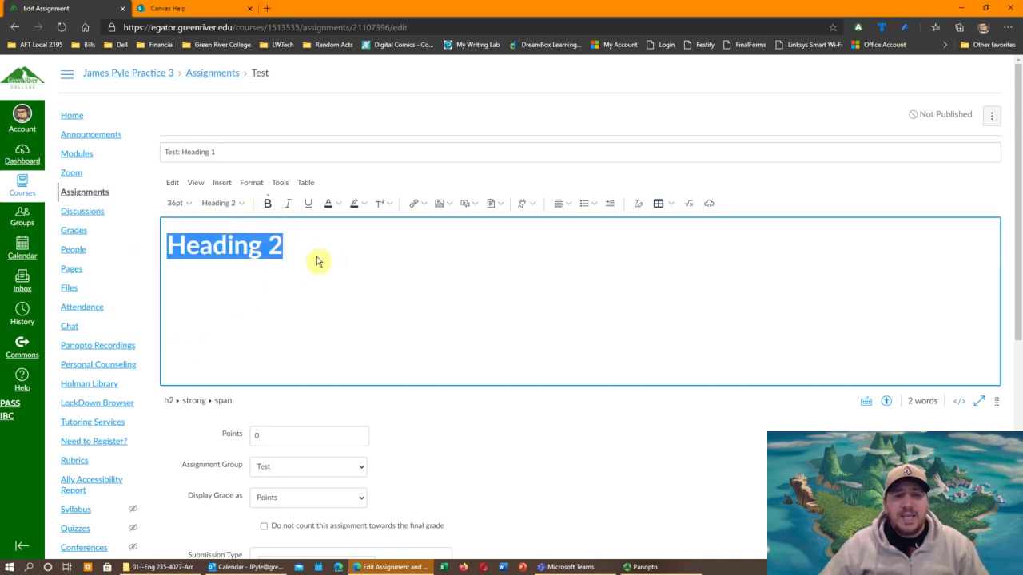
Switch the heading line's block style to Paragraph and then restore it to Heading 2
left_click(234, 248)
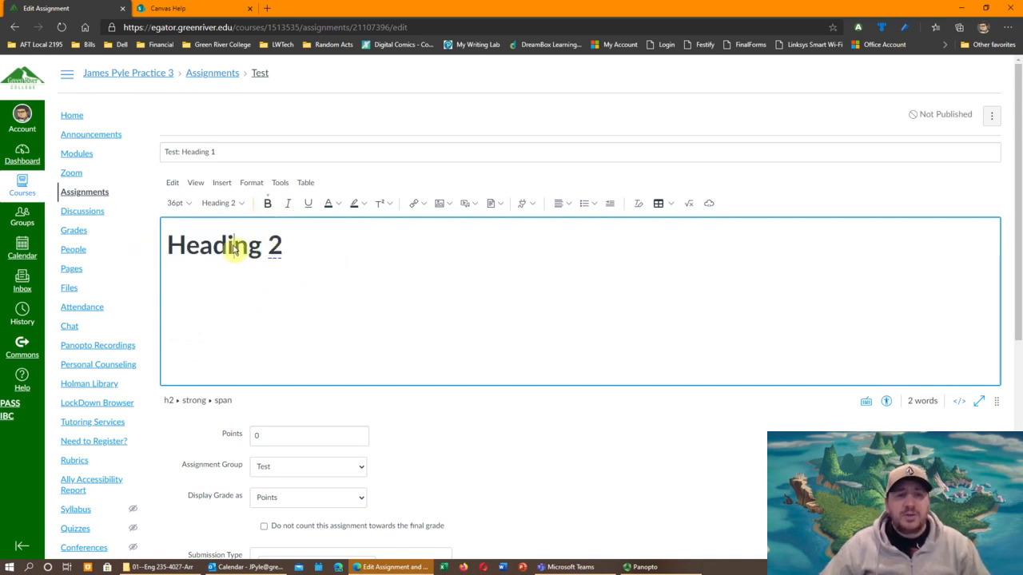
left_click(238, 206)
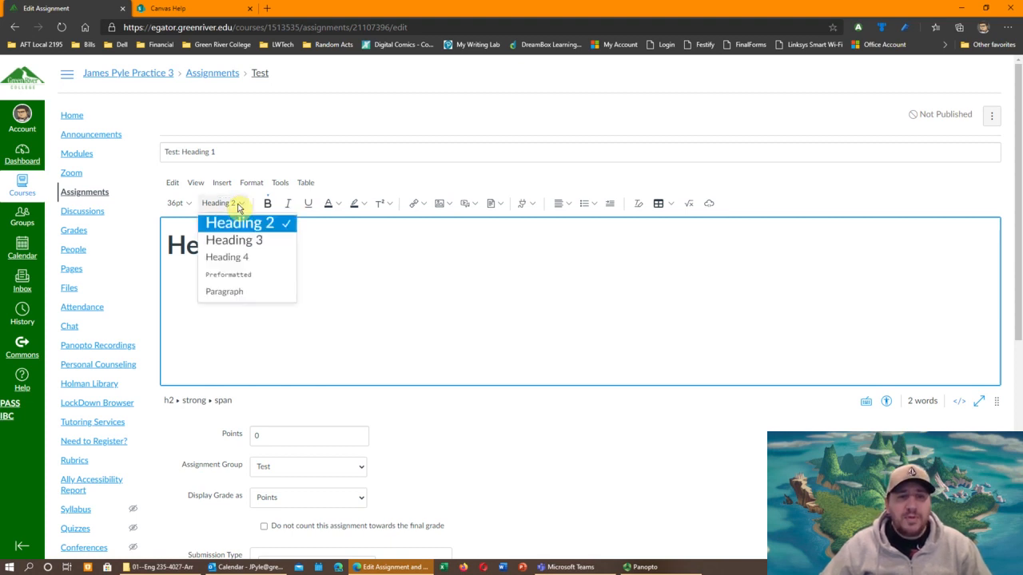
left_click(228, 291)
left_click_drag(314, 246, 168, 246)
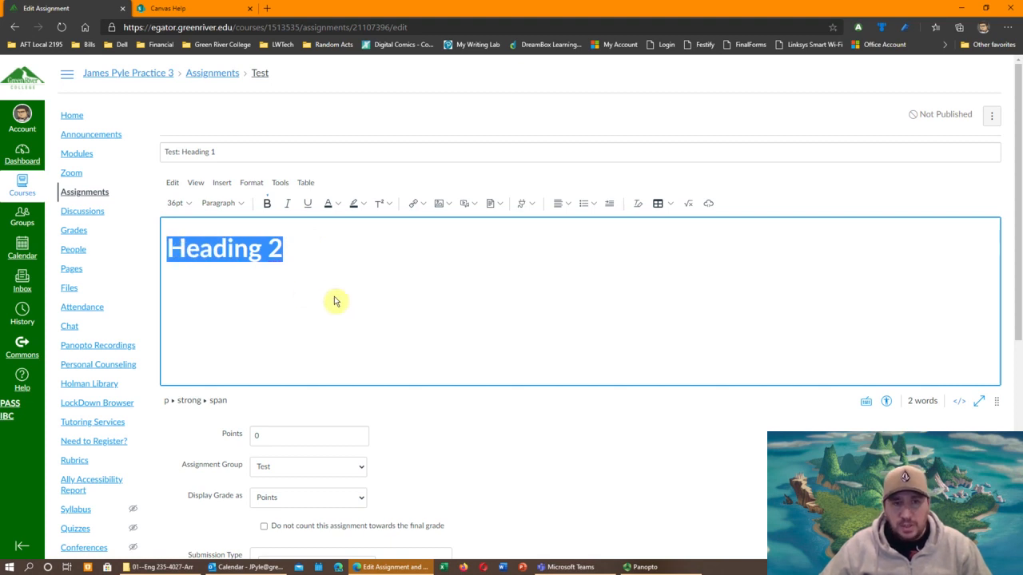
left_click(233, 203)
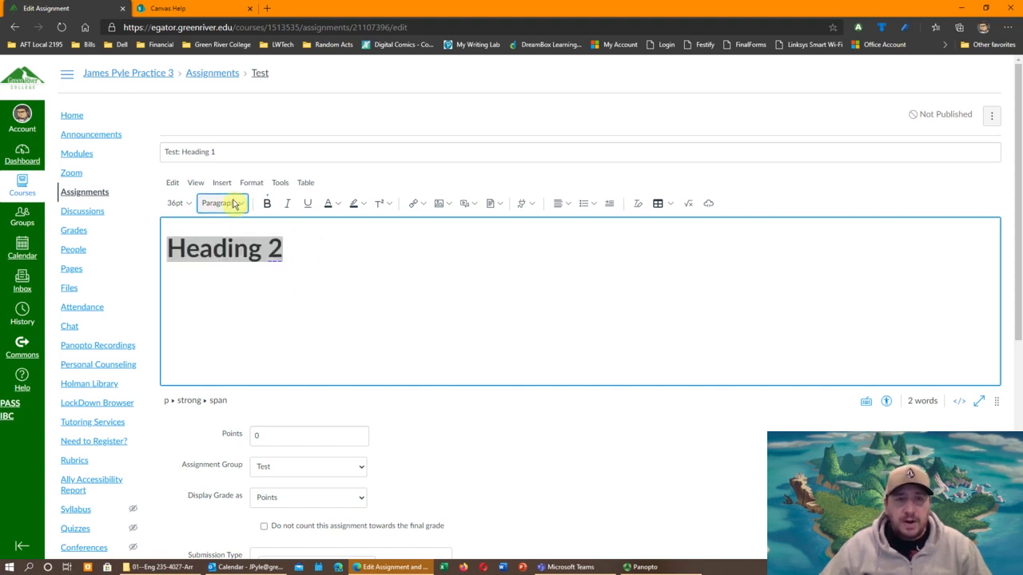
left_click(251, 229)
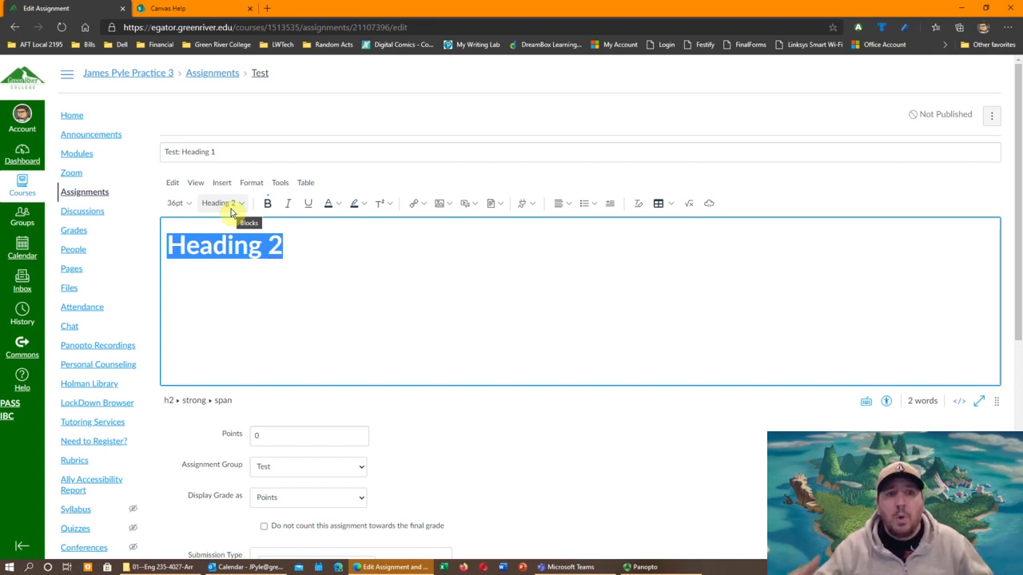
Add a 12pt paragraph line reading "This is paragraph text." below the "Heading 2" line
left_click(327, 251)
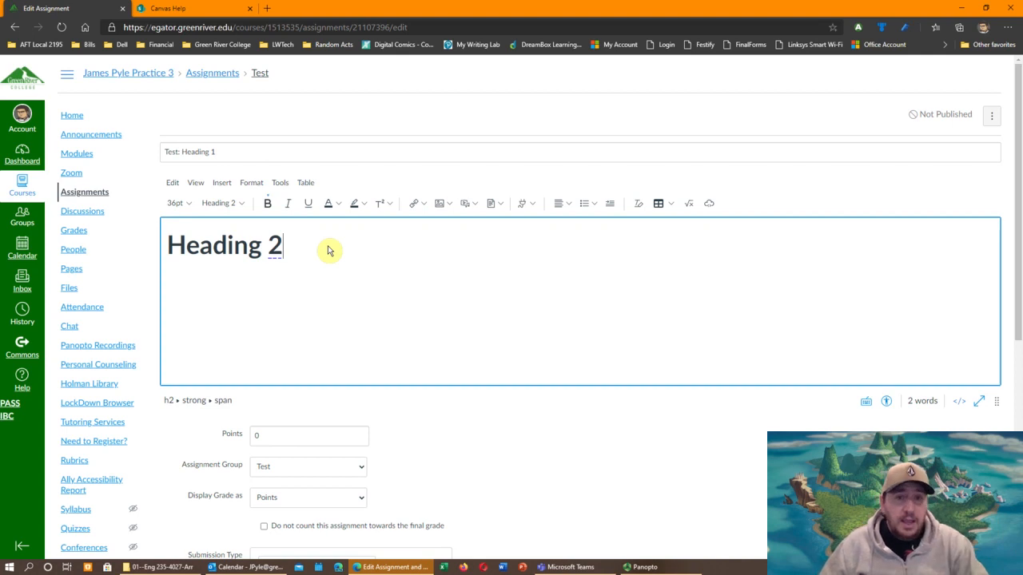
key("Return")
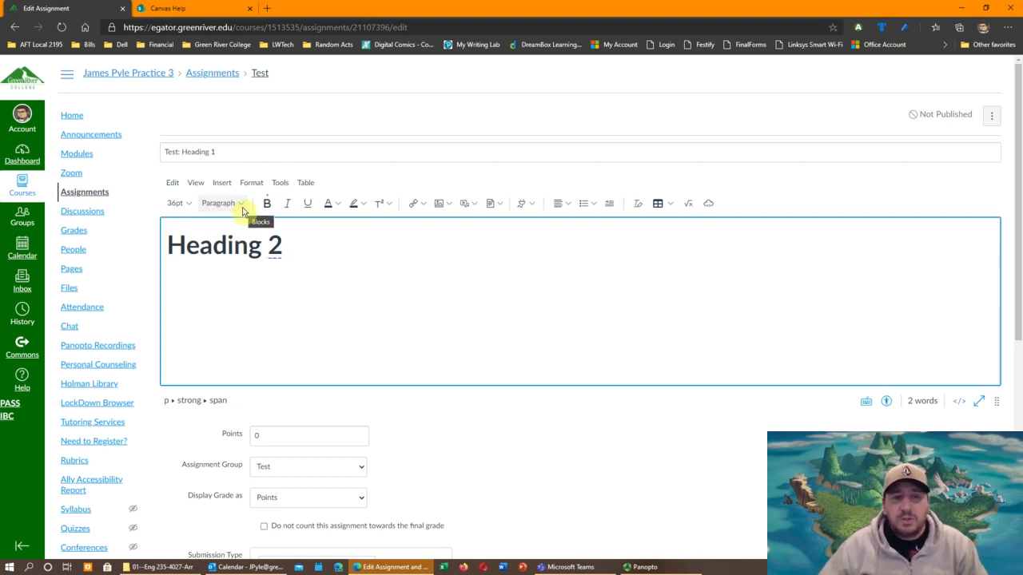
left_click(175, 203)
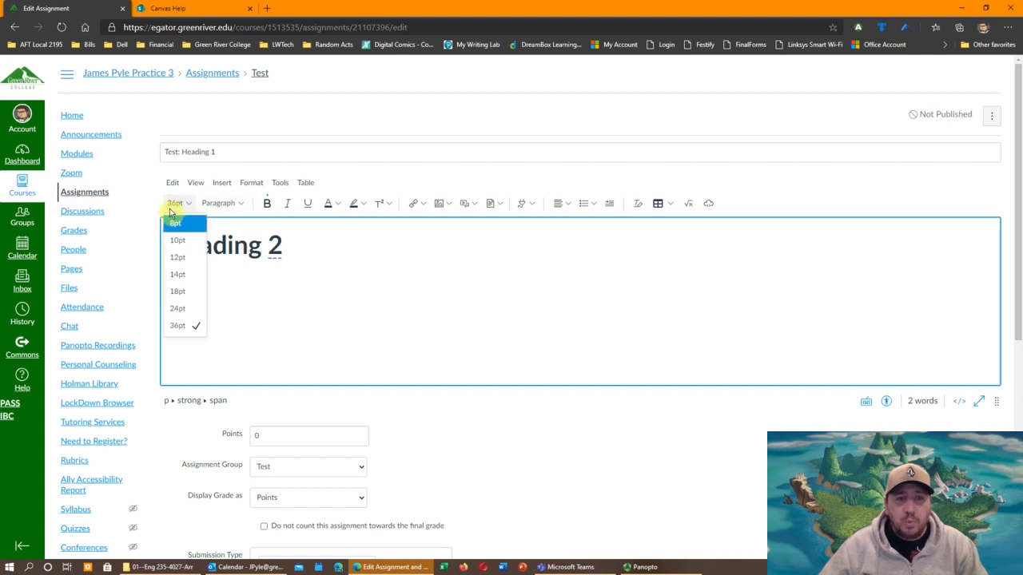
left_click(182, 256)
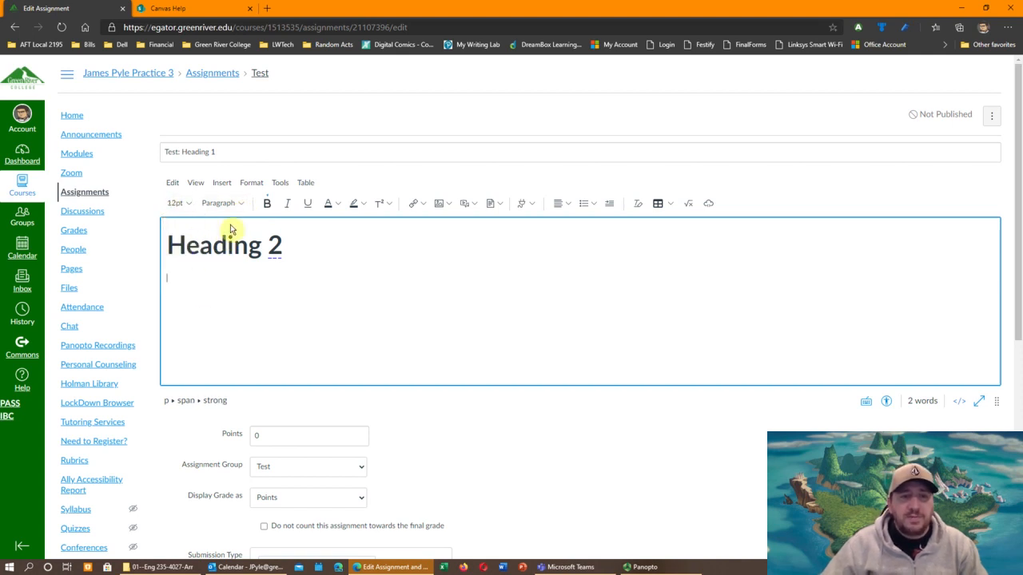
type("This is")
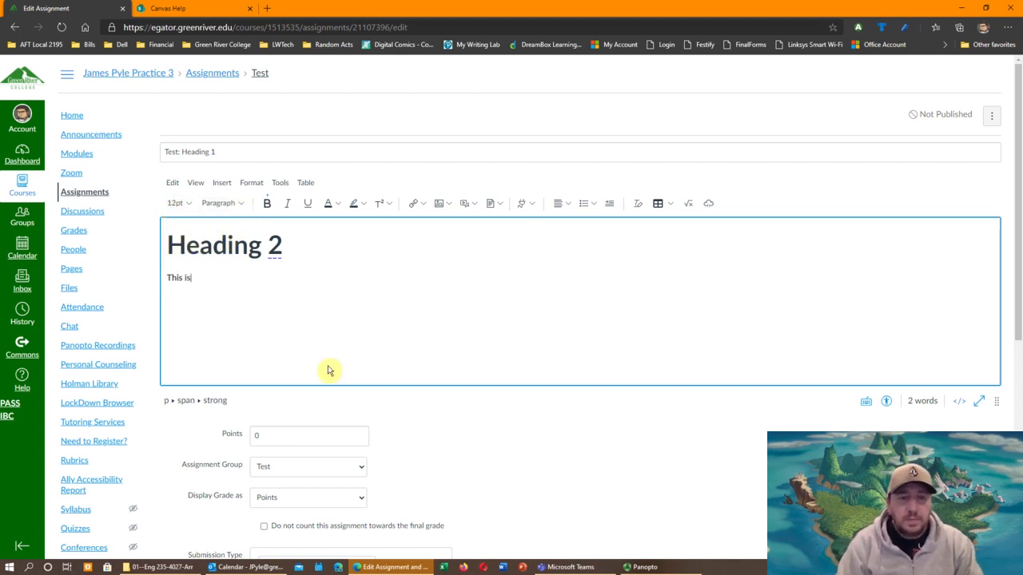
type(" paragraph text.")
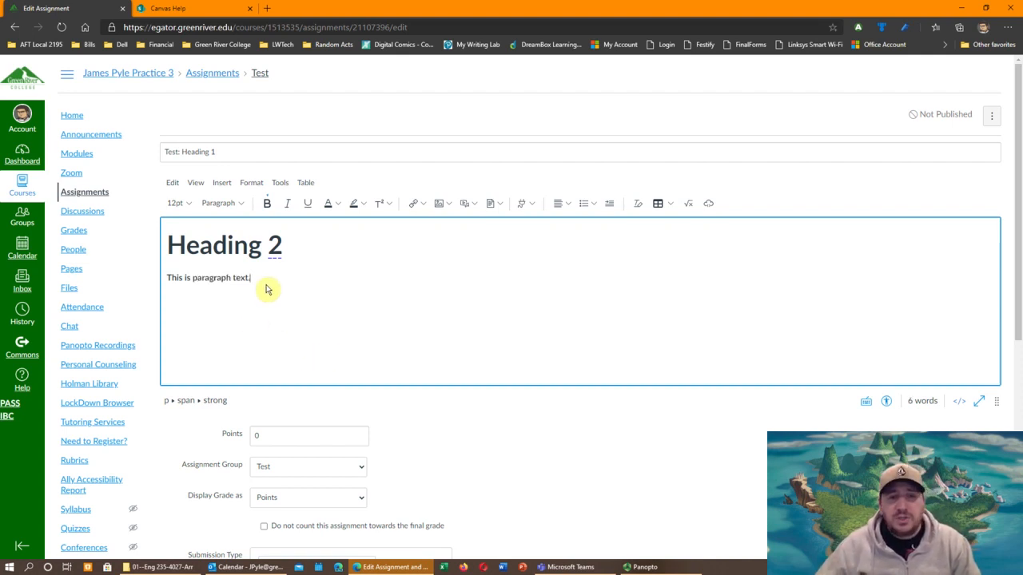
Add a new line below the paragraph text in Heading 3 style reading "Heading 3"
key("Return")
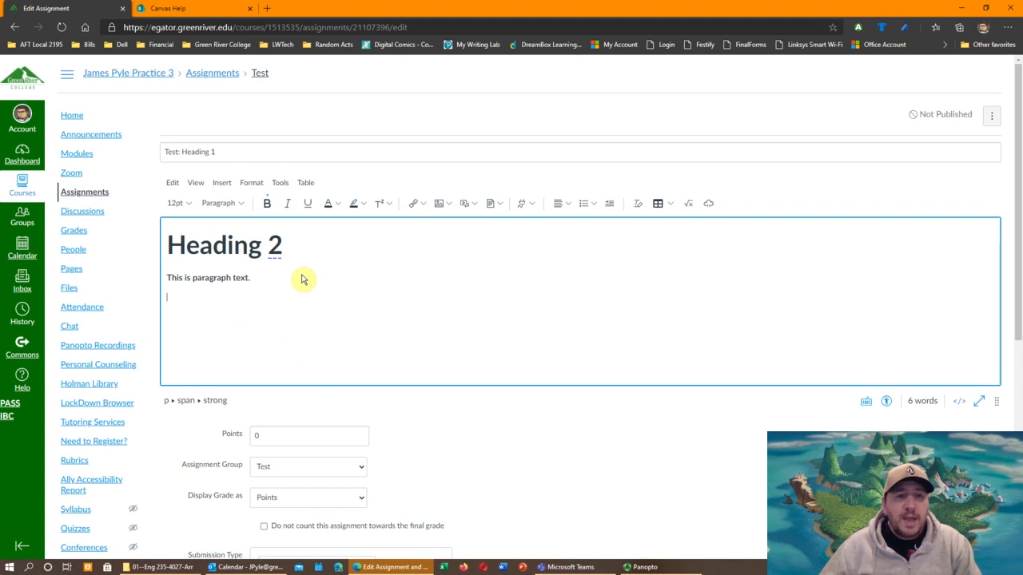
left_click(243, 203)
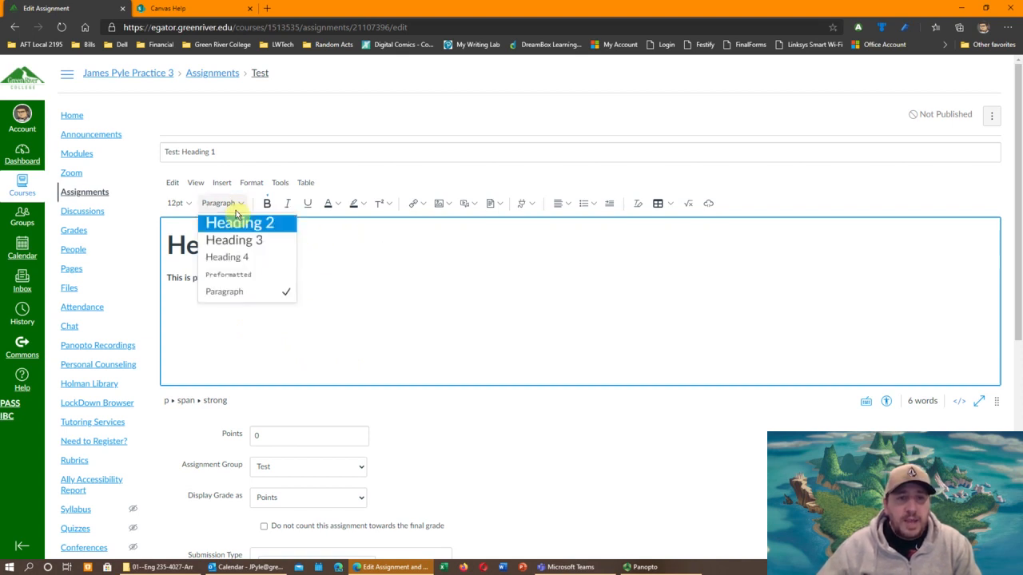
left_click(244, 240)
type("He")
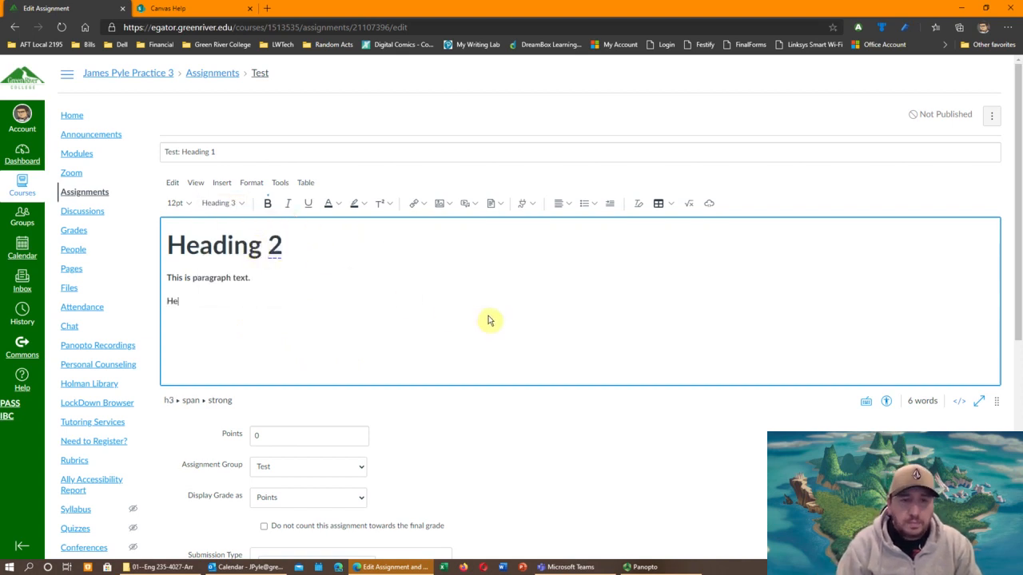
type("ading 3")
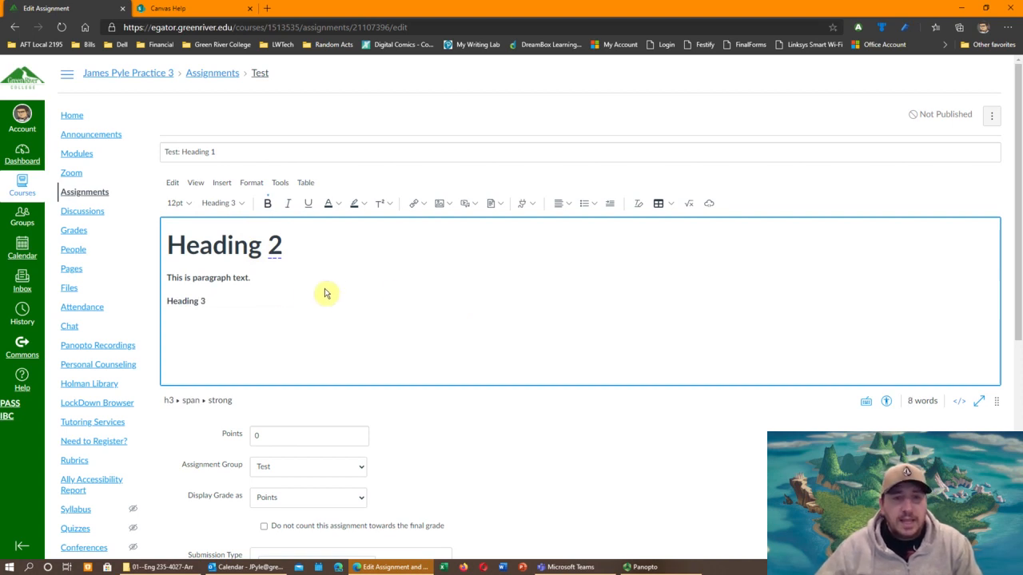
Set the font size of the "Heading 3" line to 18pt
left_click_drag(212, 310, 162, 302)
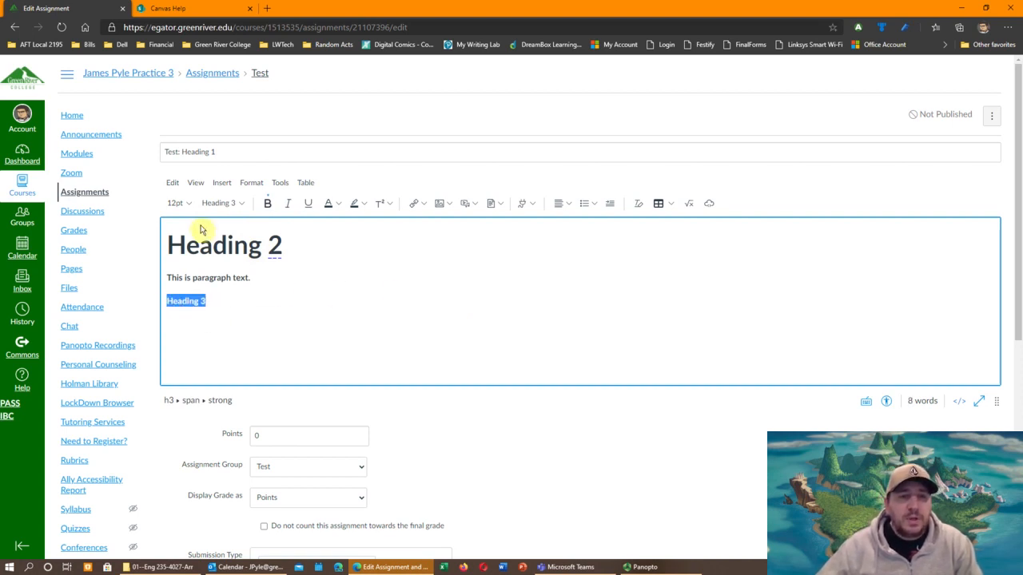
left_click(177, 203)
left_click(179, 291)
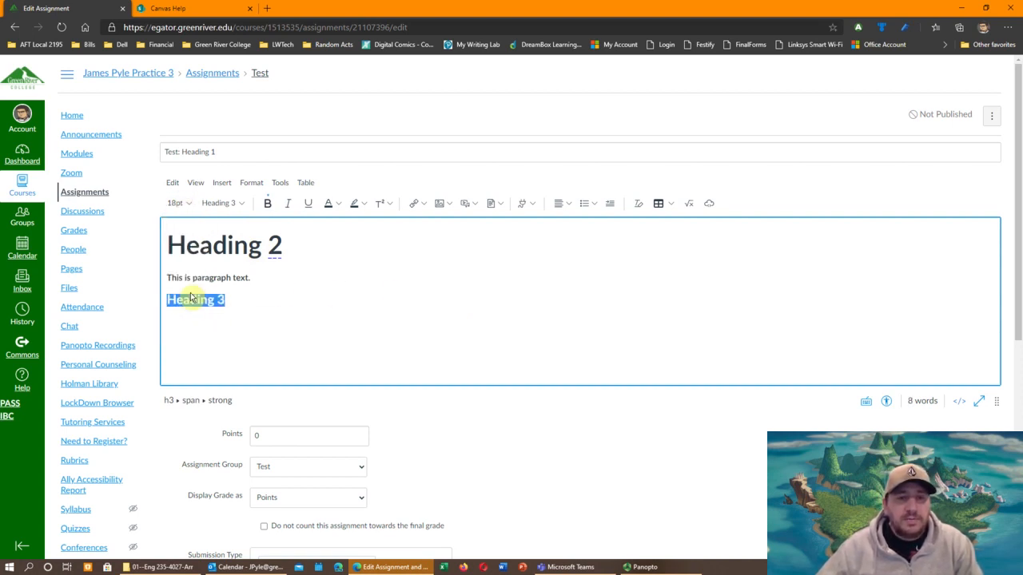
left_click(266, 305)
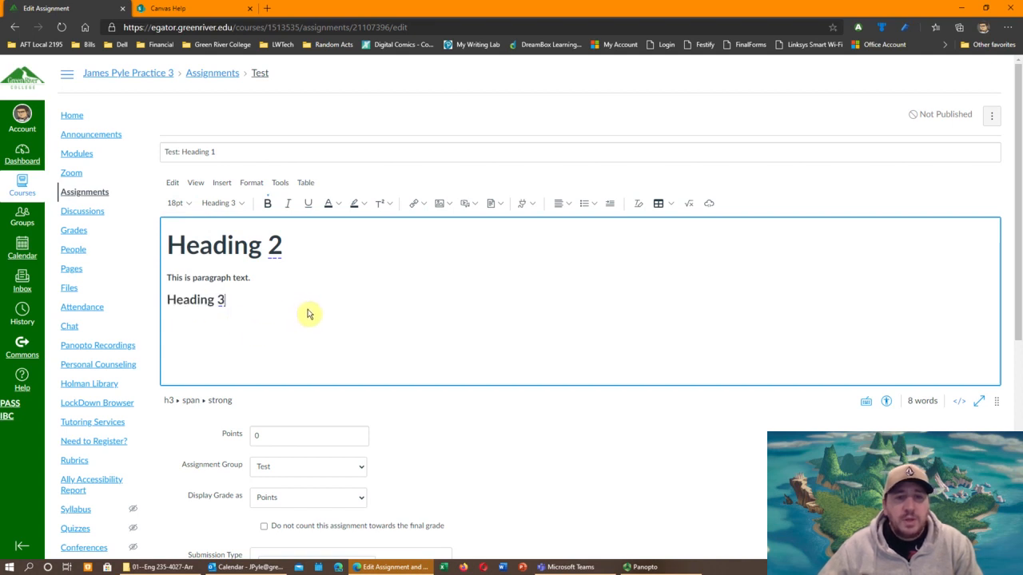
Check the block styles of the description's heading and paragraph lines, and view the block style options for the "Heading 2" line
double_click(300, 244)
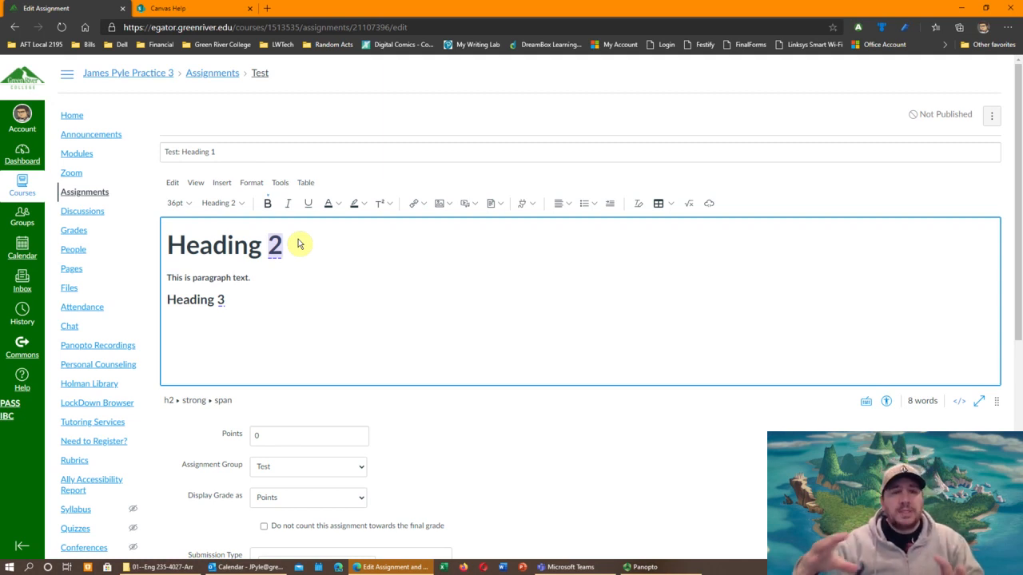
left_click(305, 280)
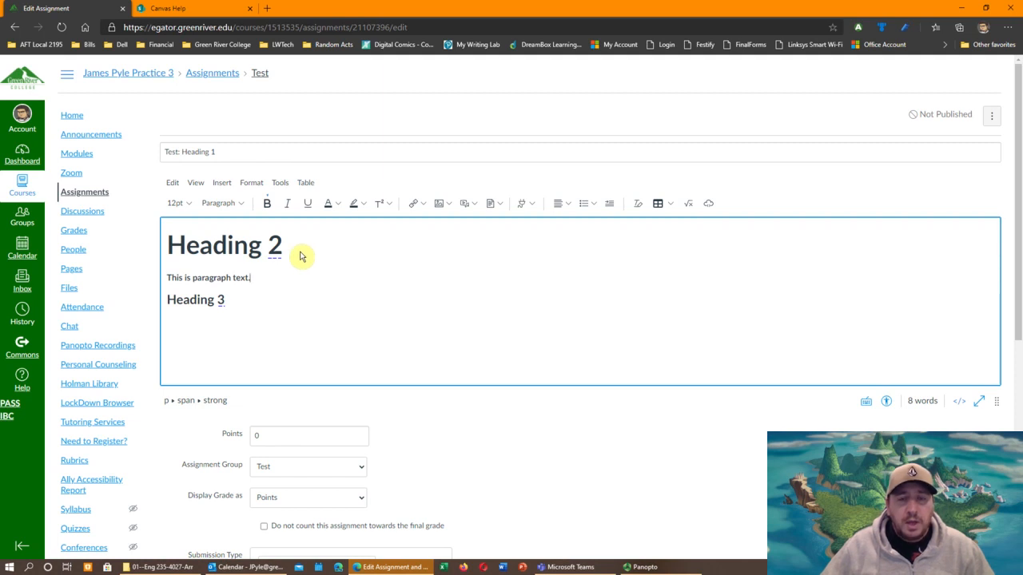
double_click(276, 244)
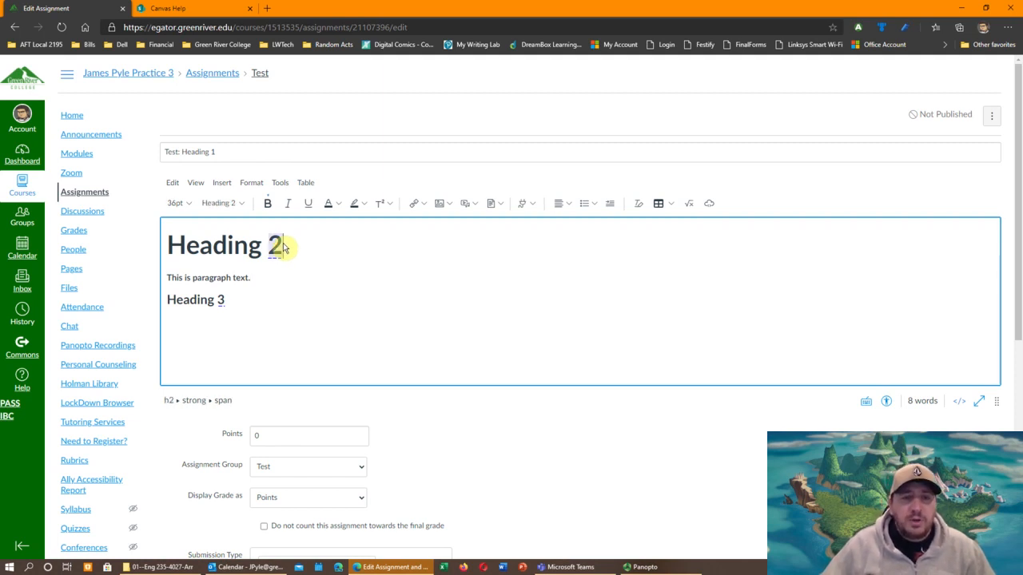
left_click(243, 205)
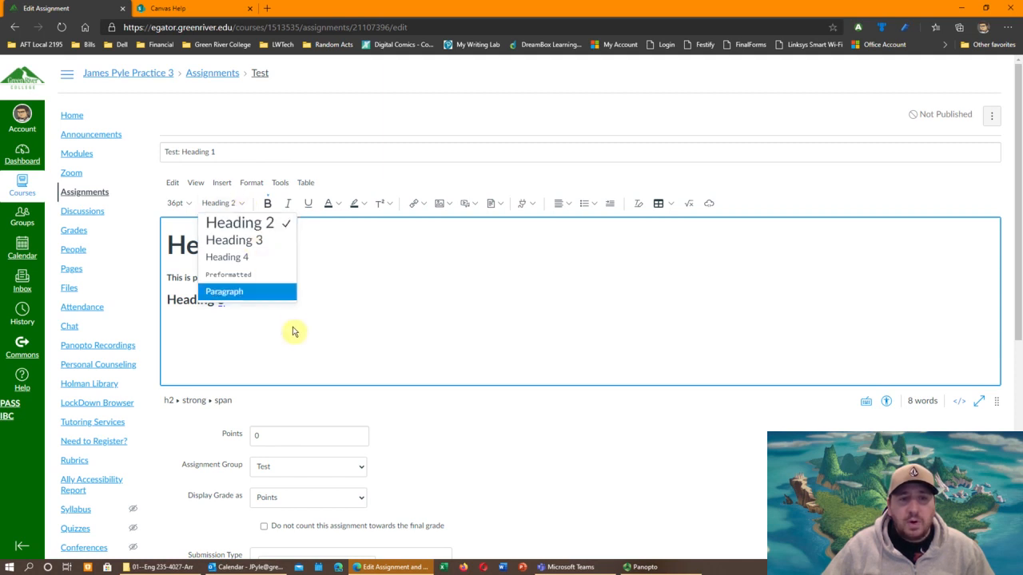
left_click(354, 301)
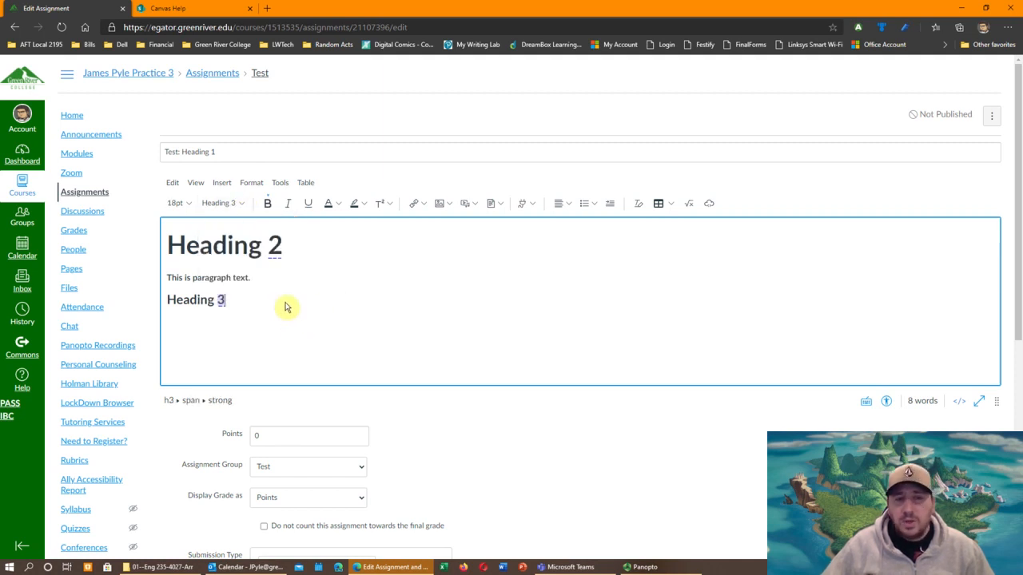